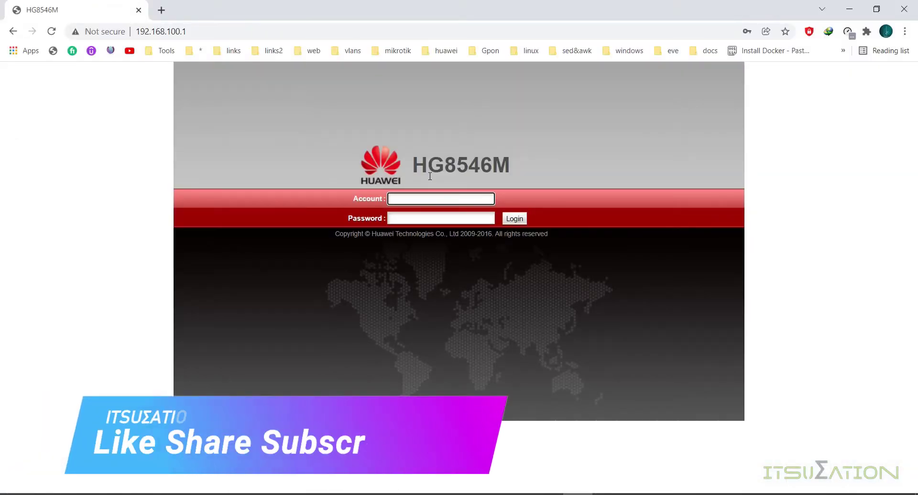
- Highlight the HG8546M model name in the heading, then reload the router login page
left_click_drag(413, 165, 511, 165)
left_click(511, 165)
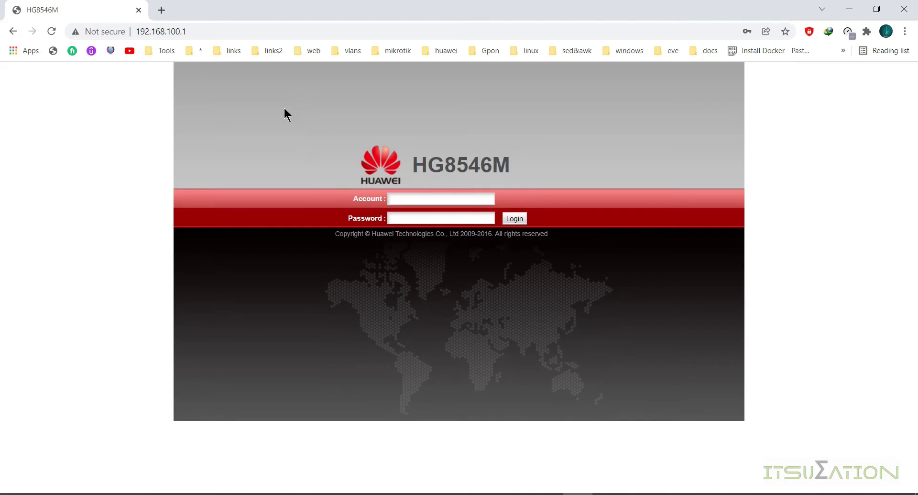
left_click(52, 32)
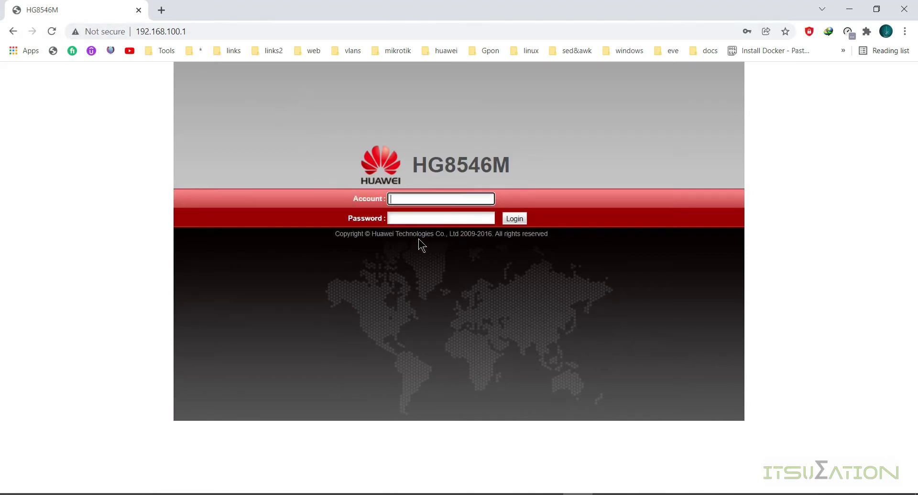
- Log in with the saved administrator account and password from Chrome's autofill
left_click(433, 199)
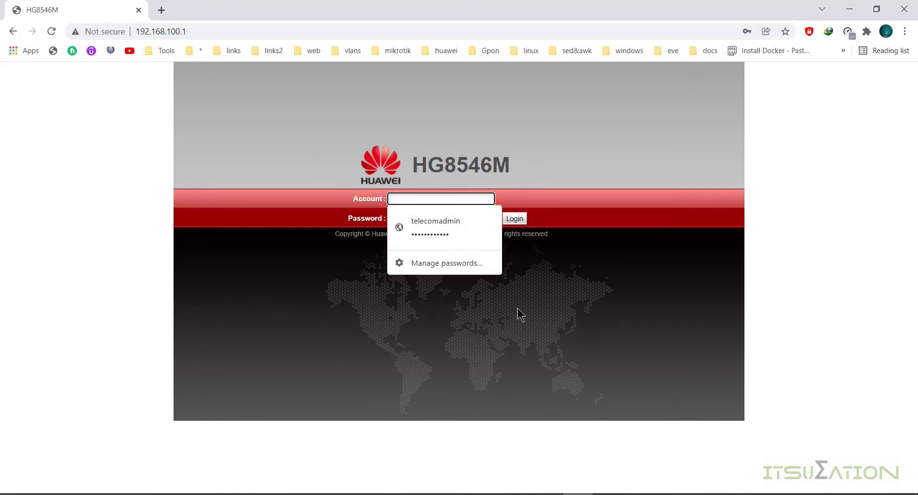
left_click(518, 308)
left_click(469, 198)
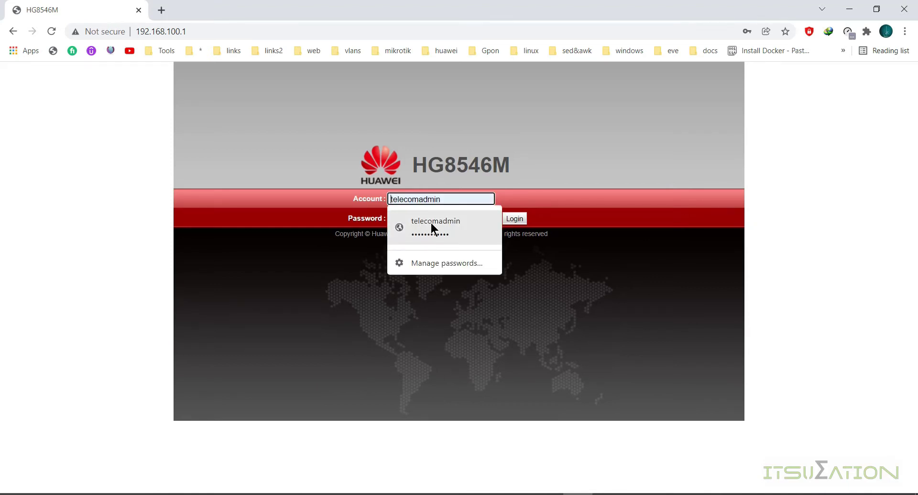
left_click(433, 227)
left_click(448, 203)
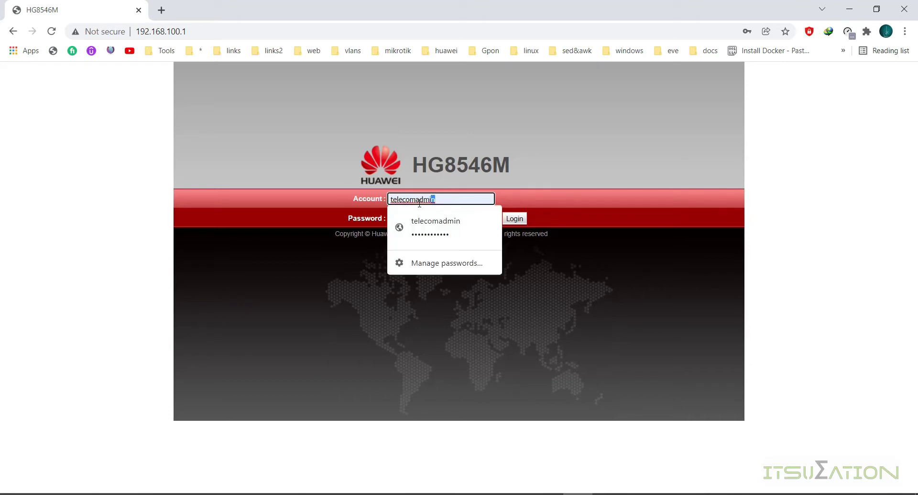
left_click(466, 221)
left_click(467, 221)
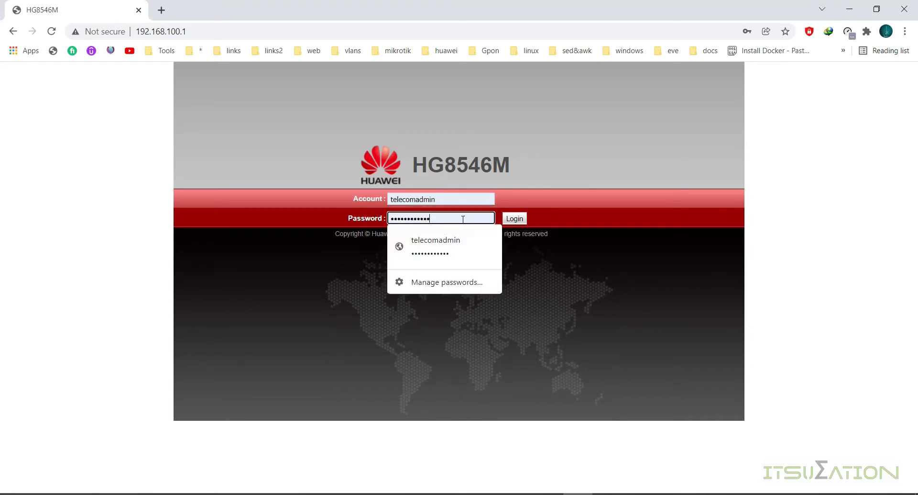
left_click(322, 295)
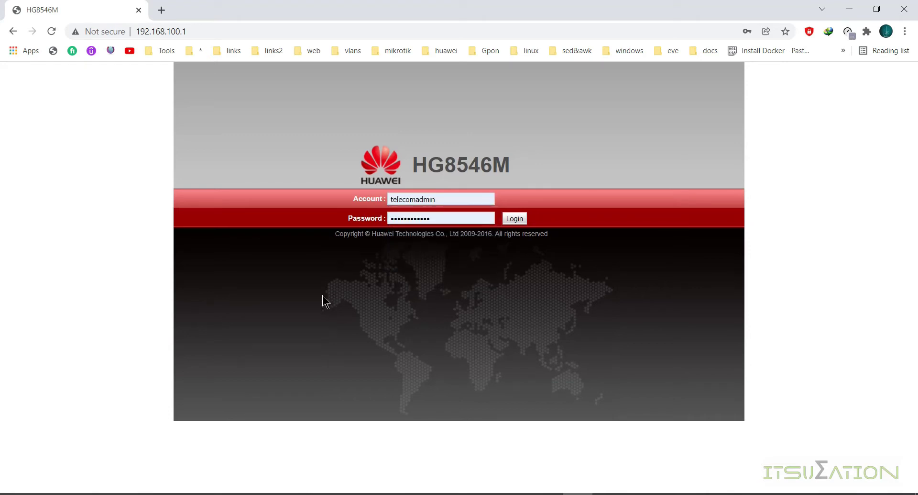
left_click(514, 218)
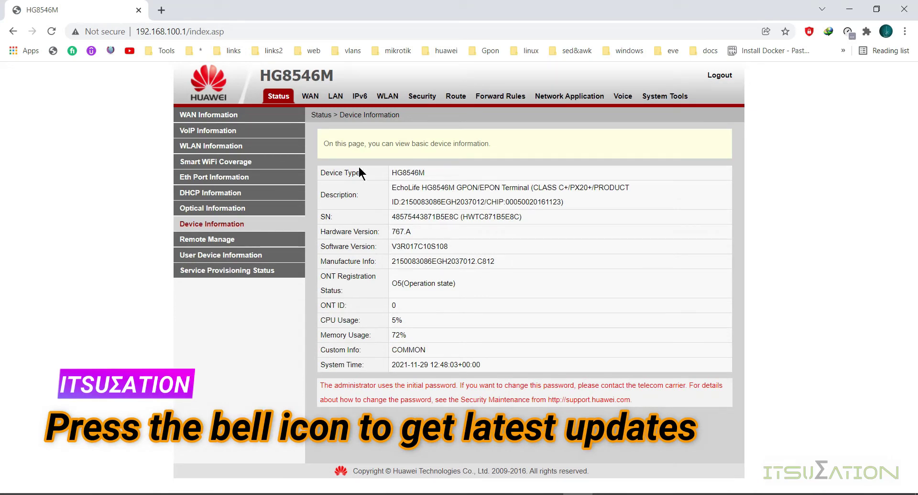
- Apply the LAN port mode settings, then return to WAN Configuration and start a new connection
left_click(316, 104)
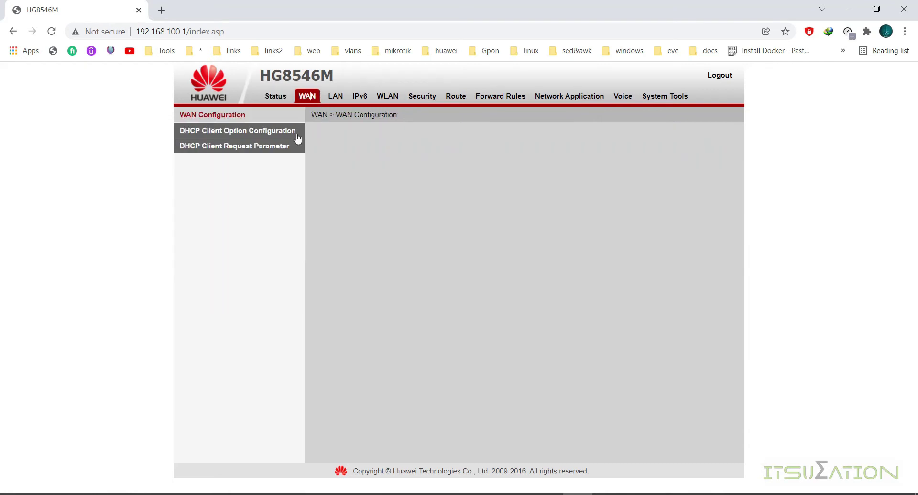
left_click(335, 98)
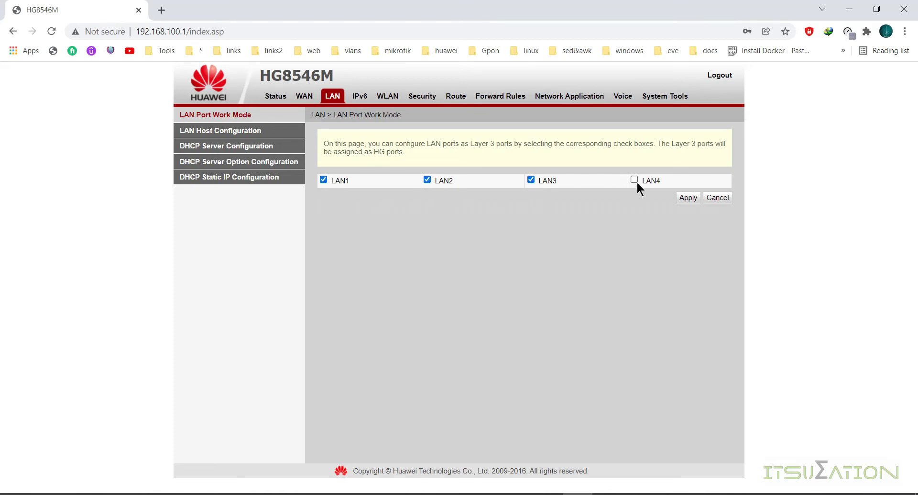
left_click(689, 197)
left_click(302, 97)
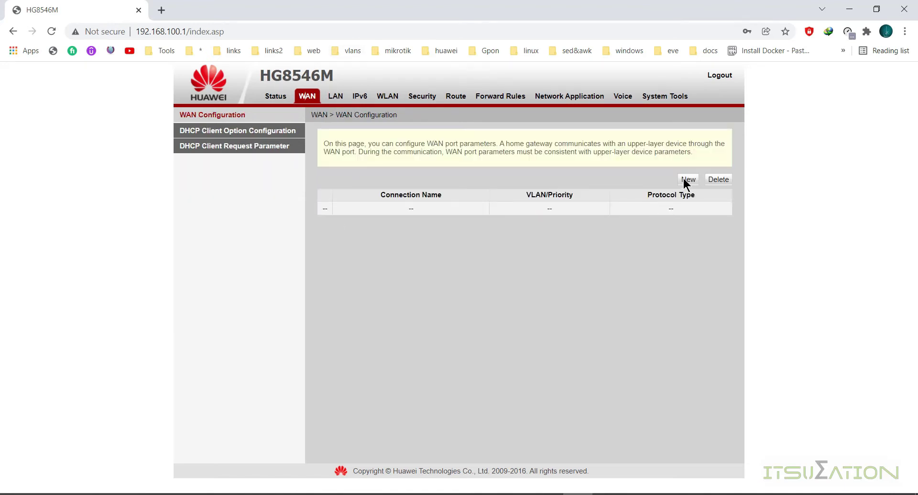
left_click(684, 180)
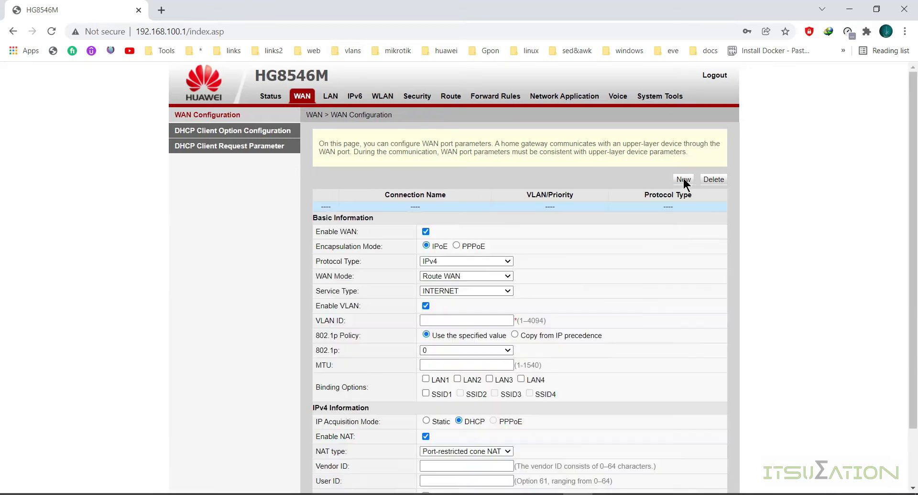
- Switch the new connection's encapsulation to PPPoE with VLAN ID 100
left_click(456, 246)
scroll(455, 245, "down", 2)
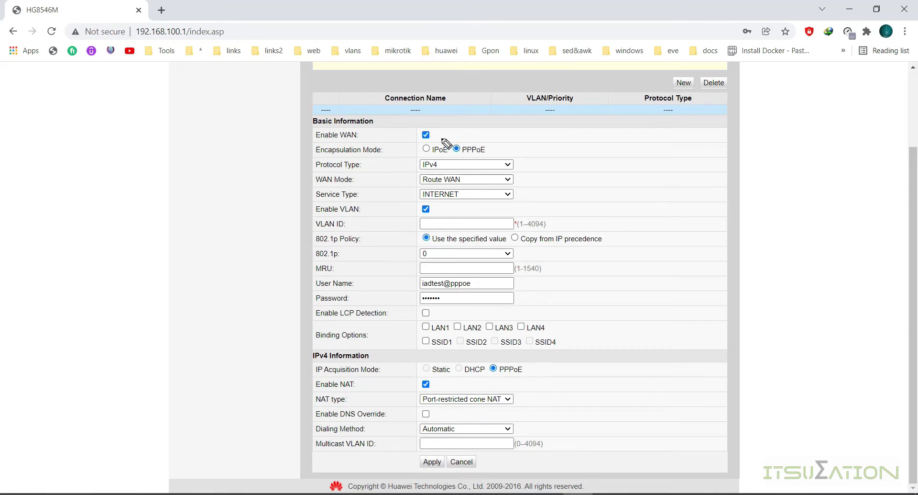
mouse_move(412, 132)
left_mouse_down()
mouse_move(436, 126)
mouse_move(433, 145)
mouse_move(412, 130)
left_mouse_up()
left_click(427, 222)
type("100")
- Enter the PPPoE user name and password, bind LAN1–LAN4 and SSID1, and apply
key("Tab")
key("Tab")
key("Tab")
key("Tab")
type("a")
key("Tab")
type("a")
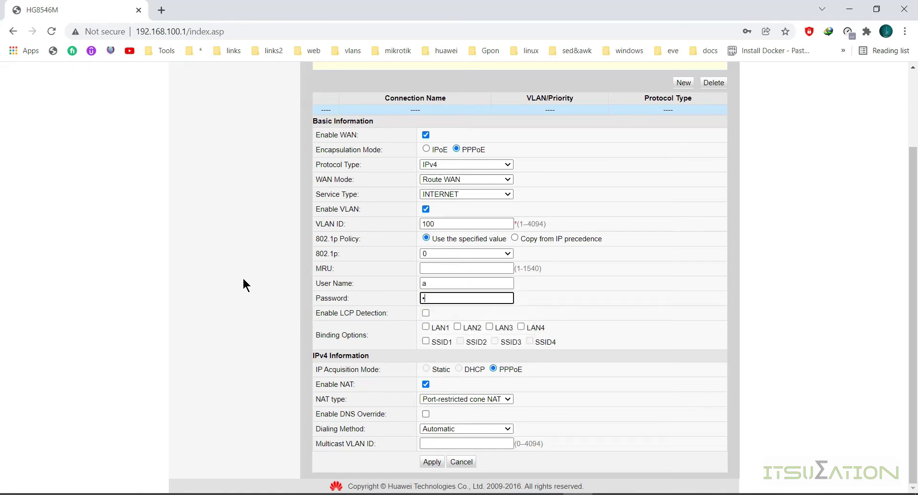
left_click(429, 323)
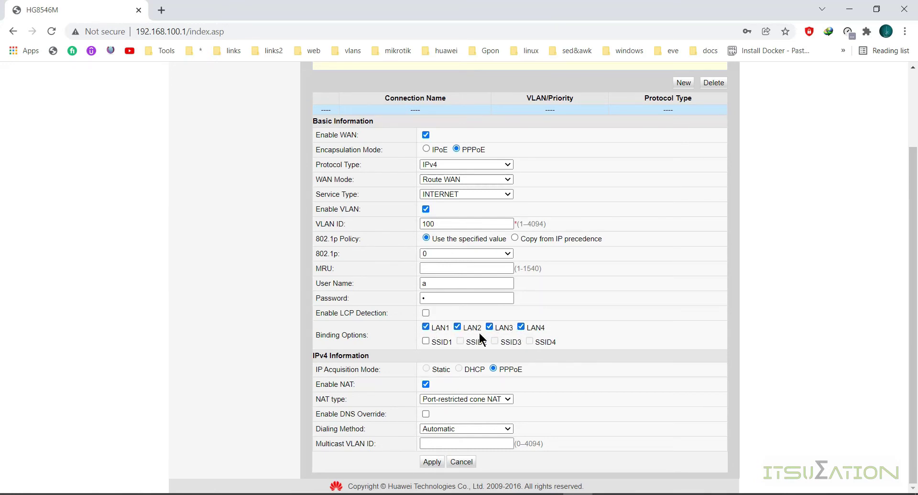
left_click(425, 340)
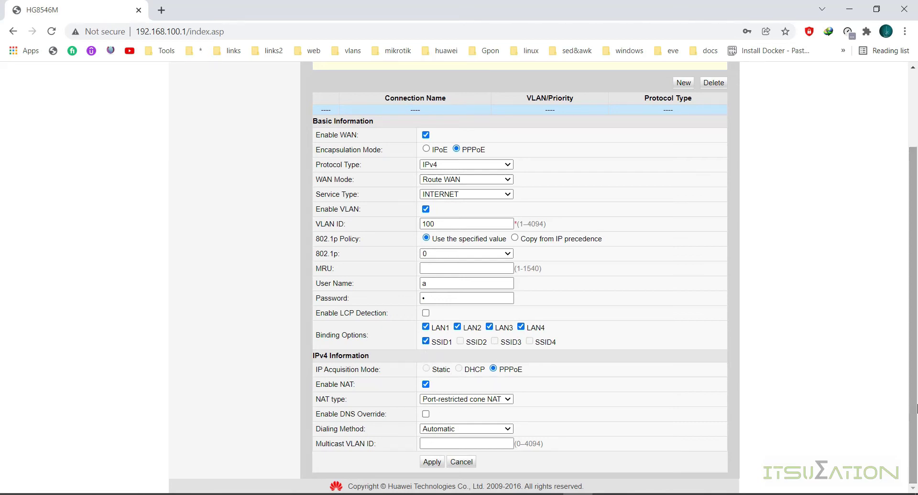
left_click(433, 462)
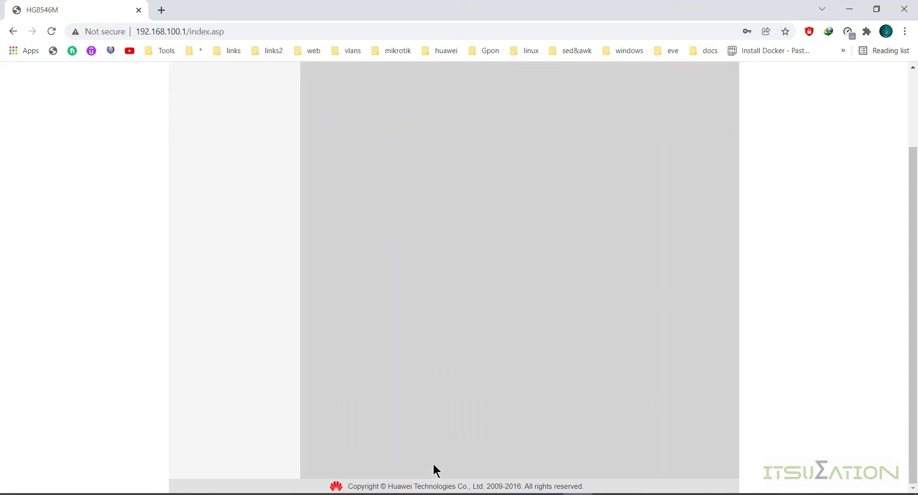
- Decline Chrome's password save and confirm 1_INTERNET_R_VID_100 is Connected at 10.10.10.254
left_click(766, 201)
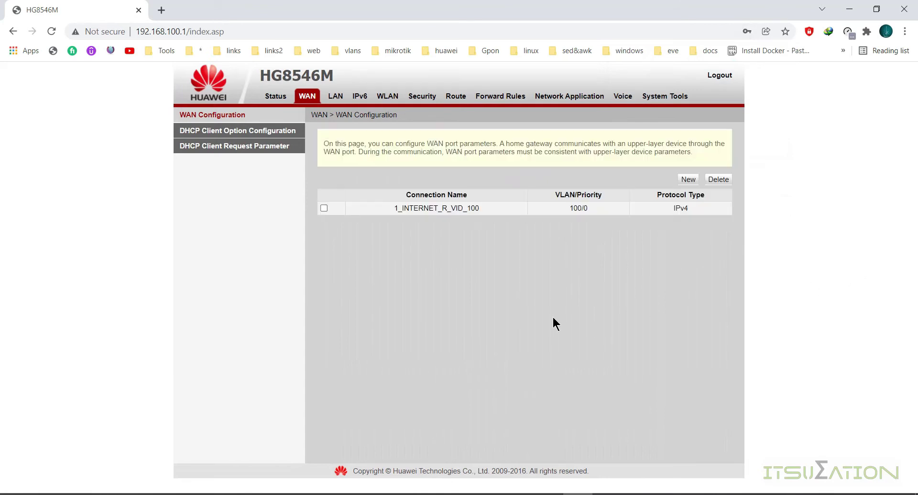
left_click(284, 98)
left_click(253, 121)
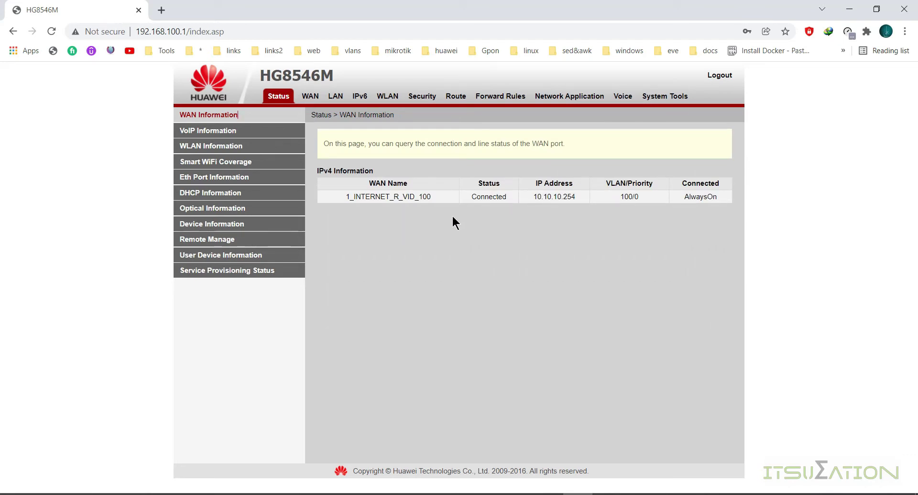
left_click(420, 102)
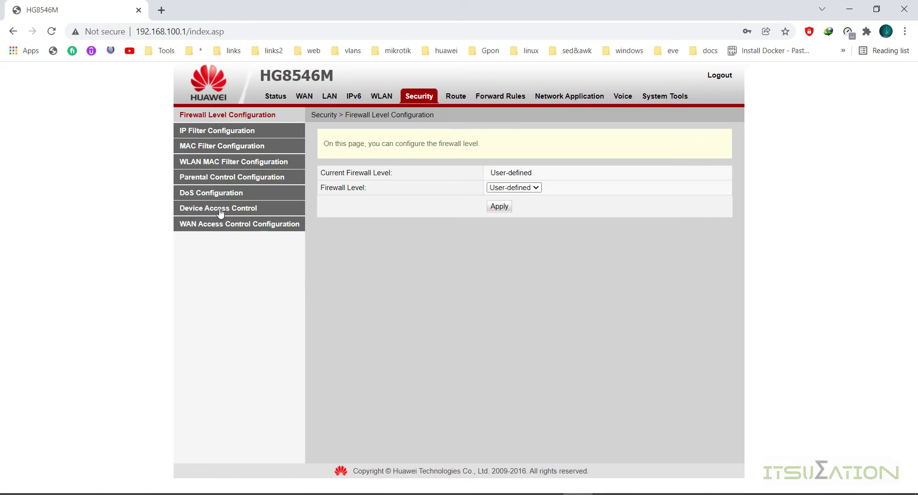
- Apply the Device Access Control settings after reviewing WAN Service, then log out
left_click(219, 209)
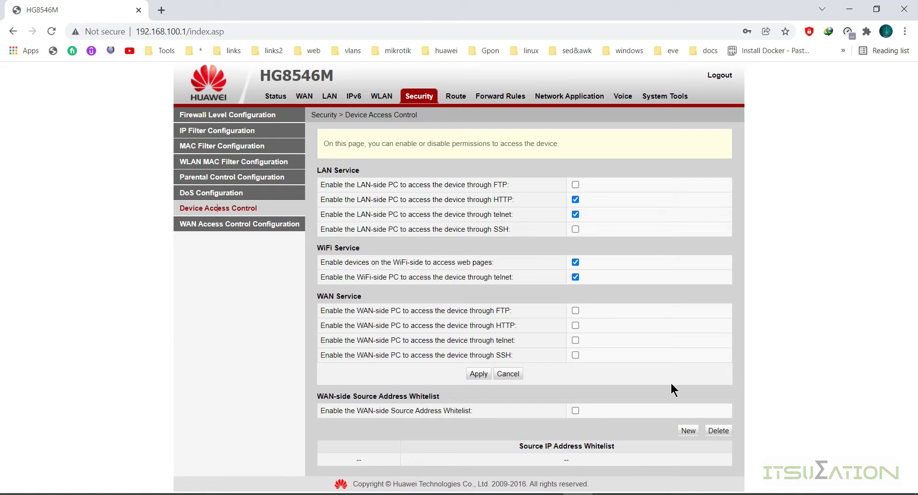
left_click_drag(315, 296, 362, 296)
left_click(365, 296)
left_click(478, 374)
left_click(724, 82)
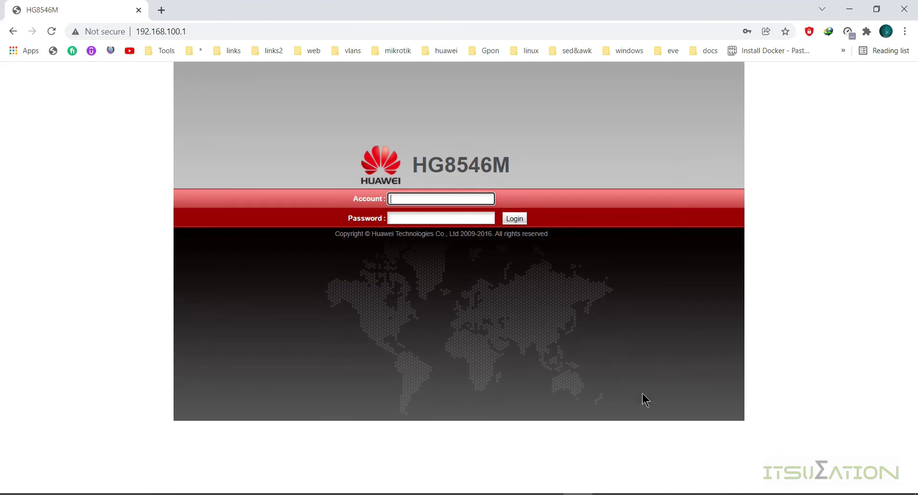
- Open and close Network Connections, show the desktop, and switch to the WinBox session
left_click(617, 493)
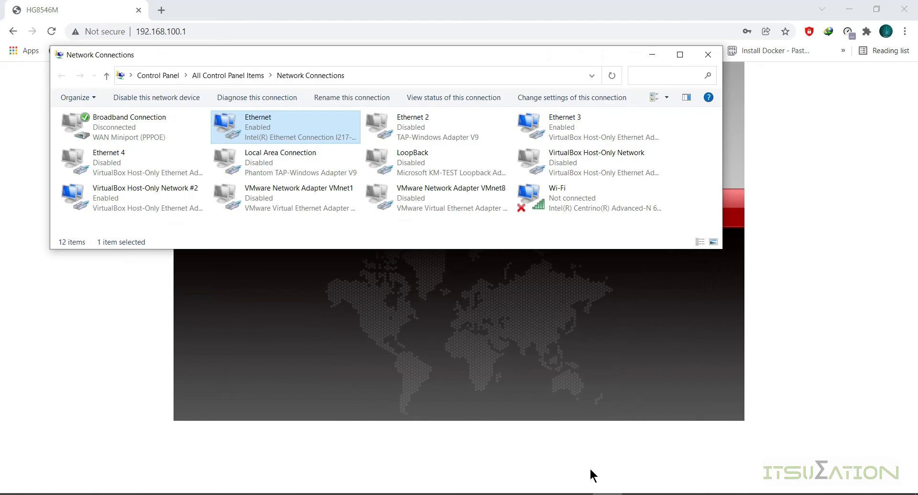
left_click(723, 457)
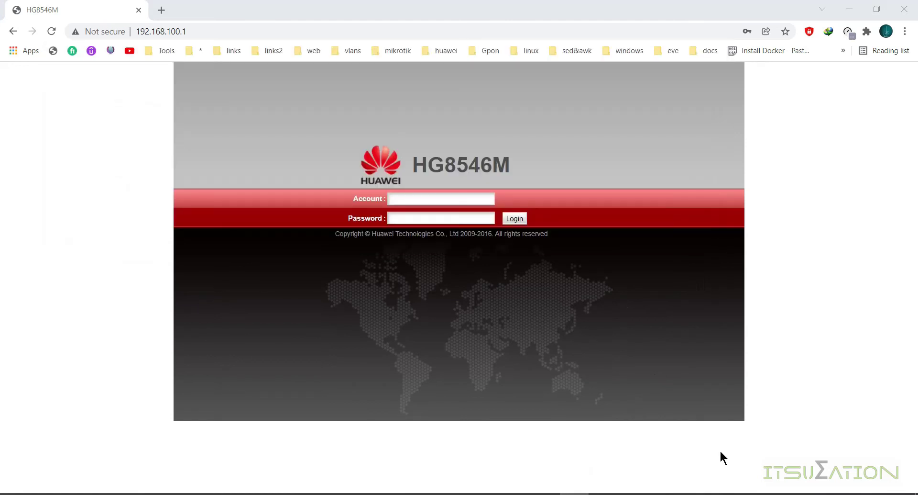
key("super+d")
left_click(253, 493)
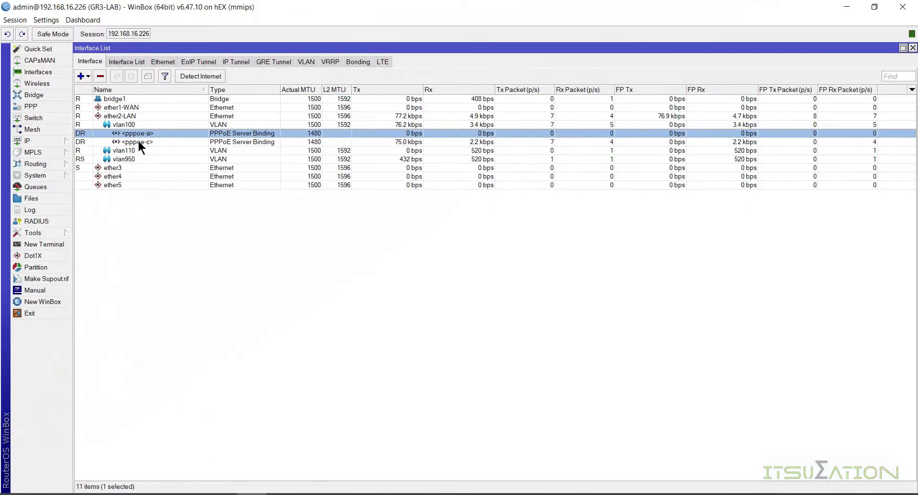
- Copy pppoe-a's remote address 10.10.10.254 from its status details and close the dialog
double_click(152, 133)
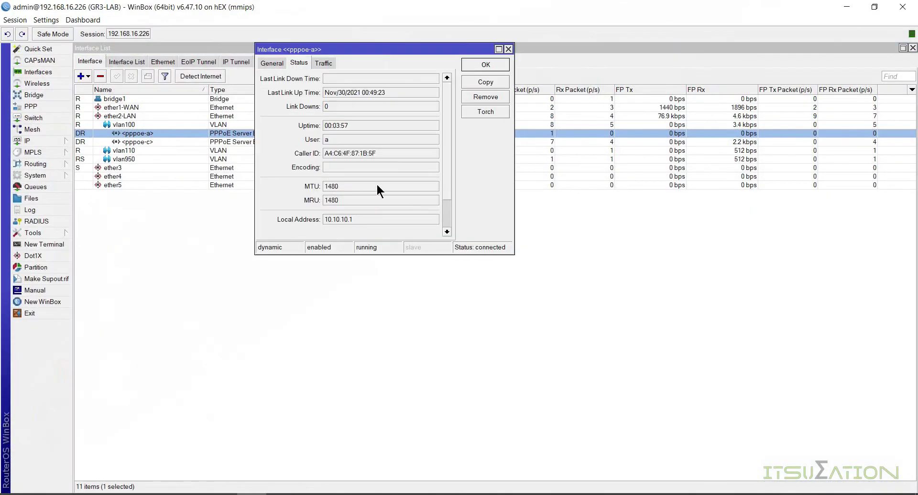
left_click(447, 231)
double_click(358, 191)
right_click(362, 187)
left_click(377, 195)
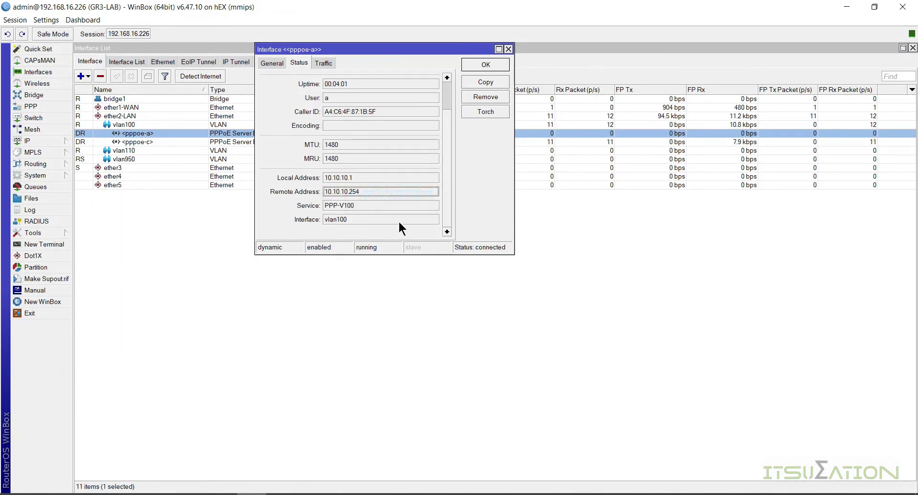
left_click(483, 65)
left_click(642, 249)
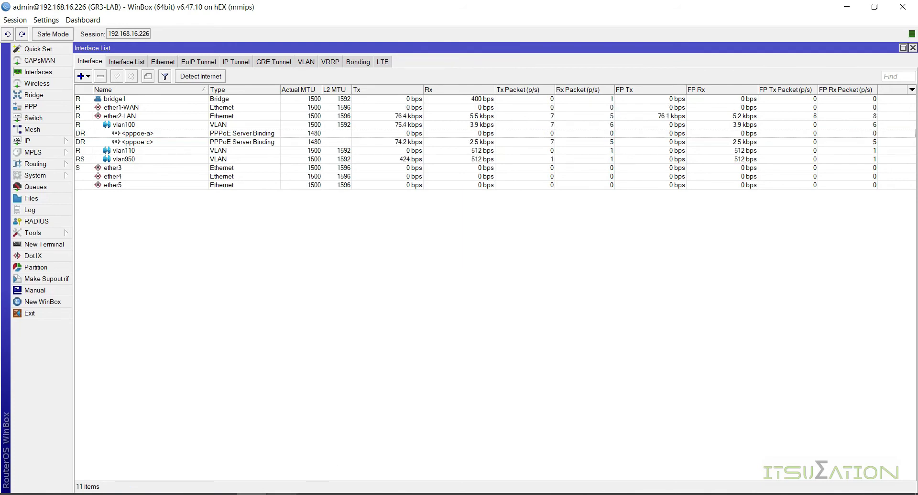
left_click(462, 275)
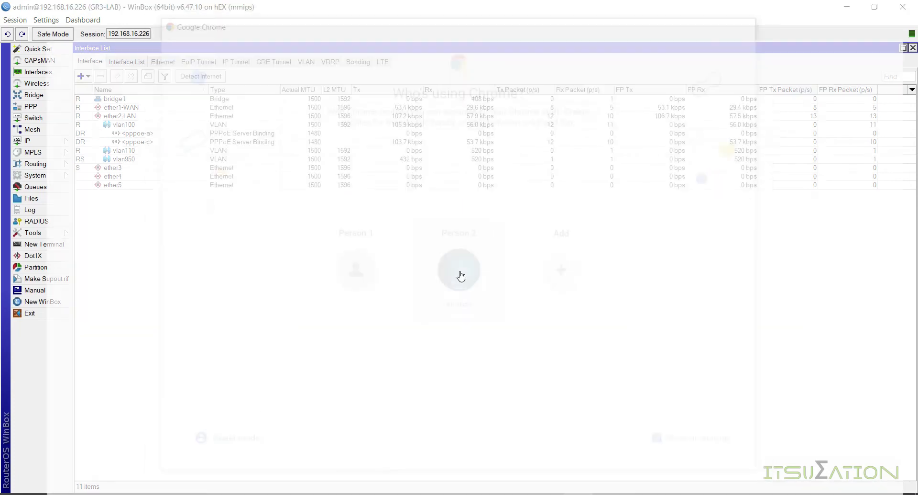
- Browse to the ONT's WAN address 10.10.10.254 in a new Chrome tab
left_click(215, 12)
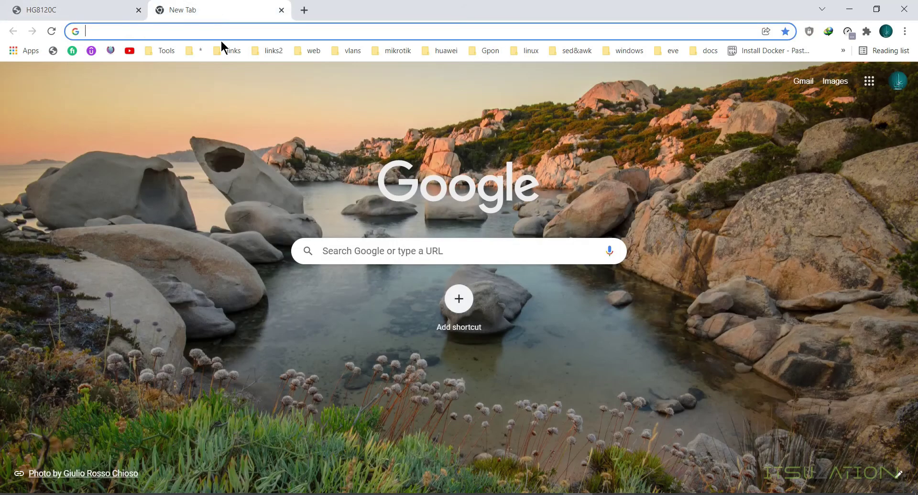
left_click(225, 29)
type("10.10.10.254")
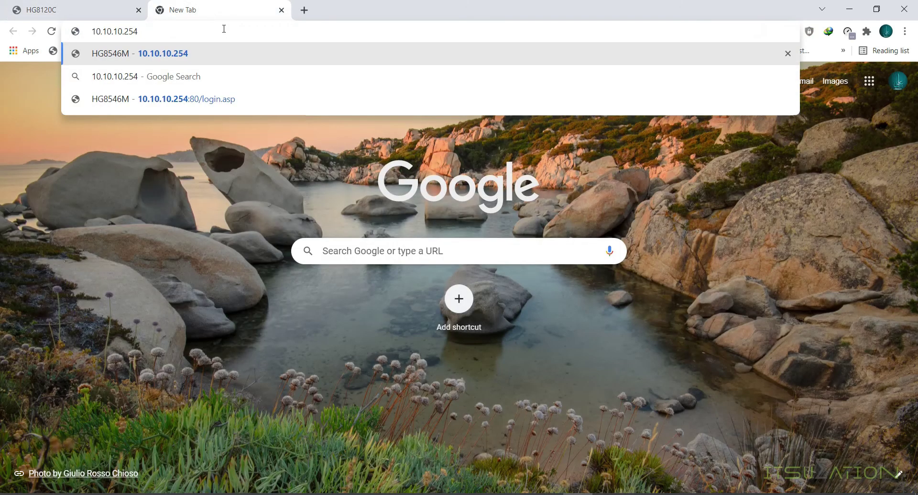
key("Return")
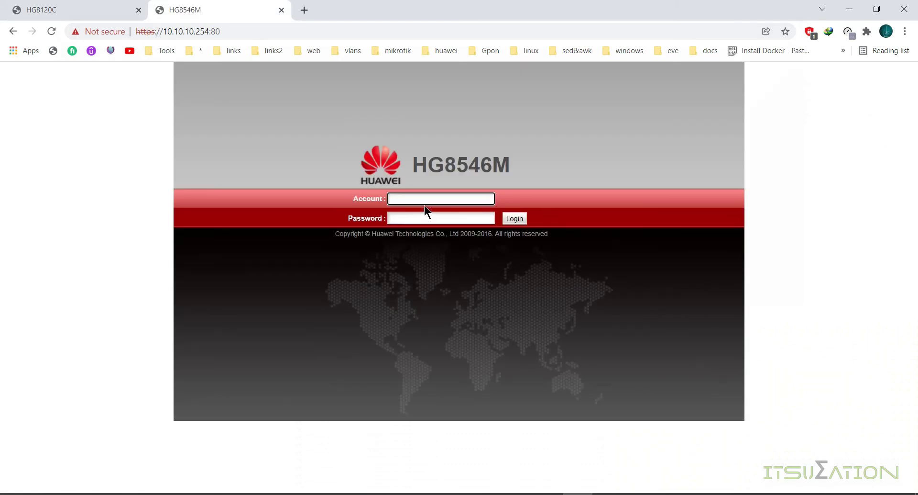
- Log in with the saved admin account name and its password, then return to WinBox
left_click(423, 202)
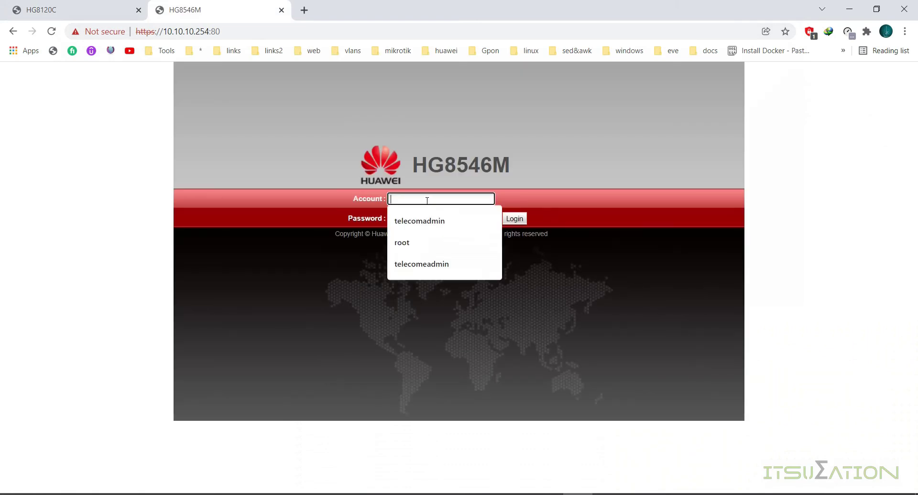
left_click(426, 220)
type("admintelecom")
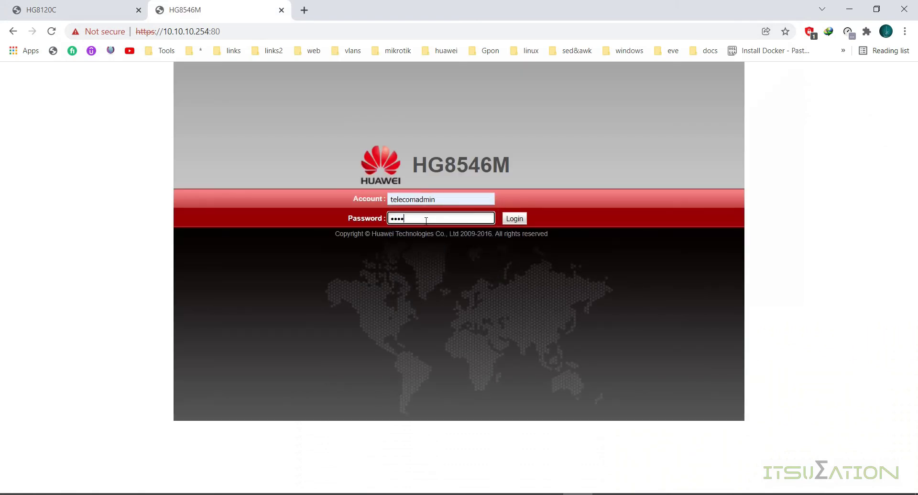
type("m")
key("Return")
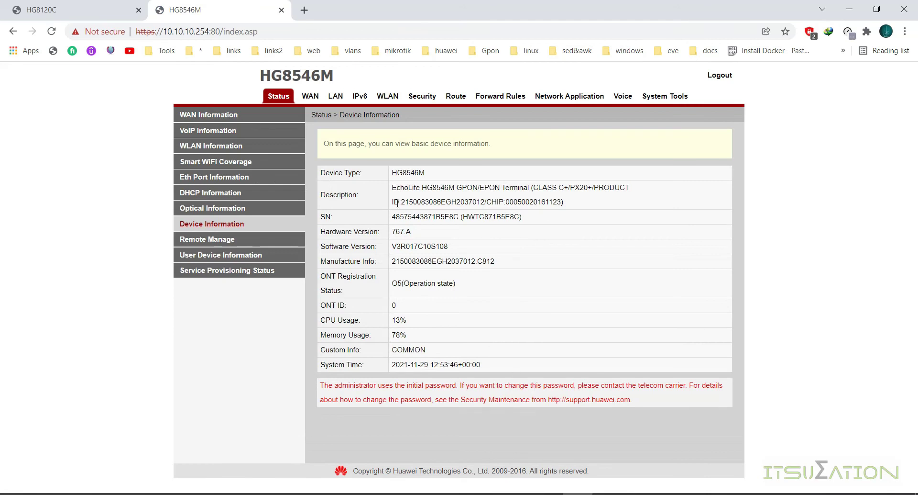
left_click(40, 10)
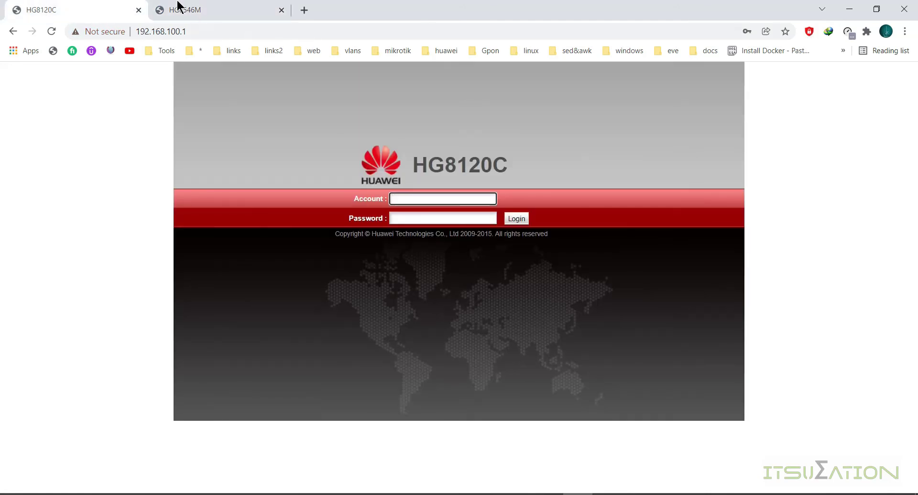
left_click(179, 10)
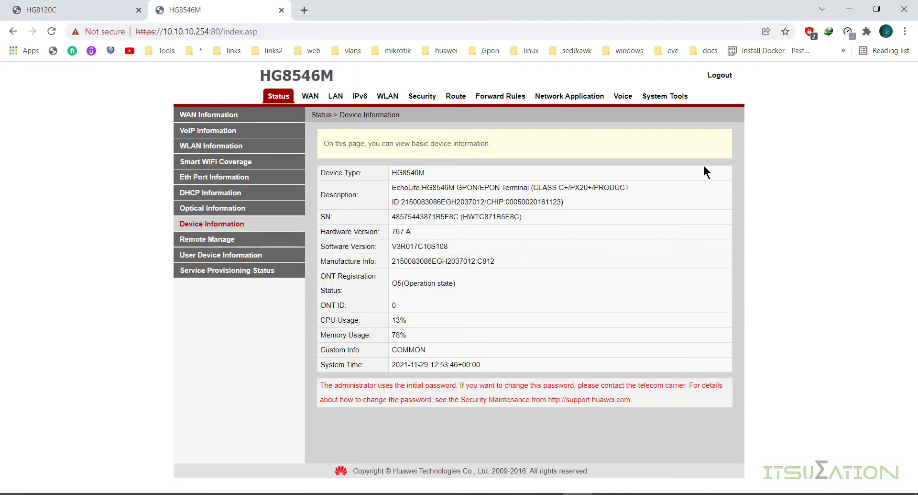
left_click(849, 9)
double_click(203, 131)
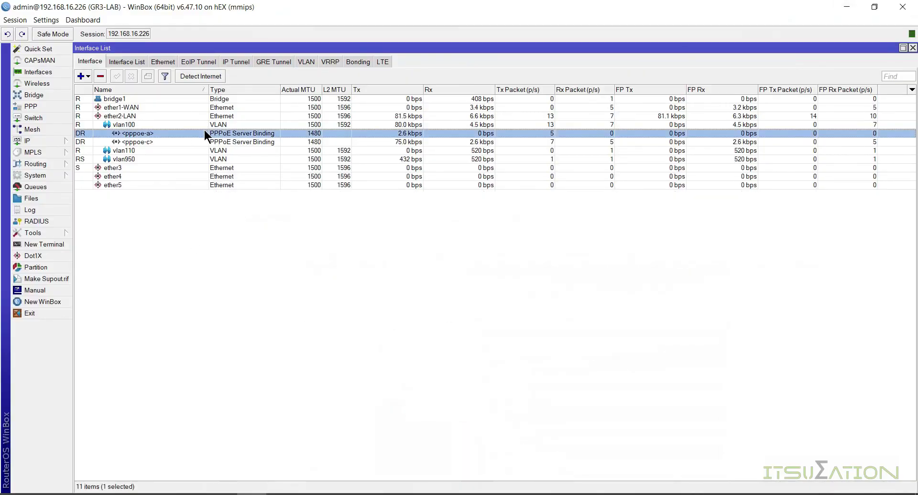
scroll(446, 186, "down", 3)
double_click(345, 192)
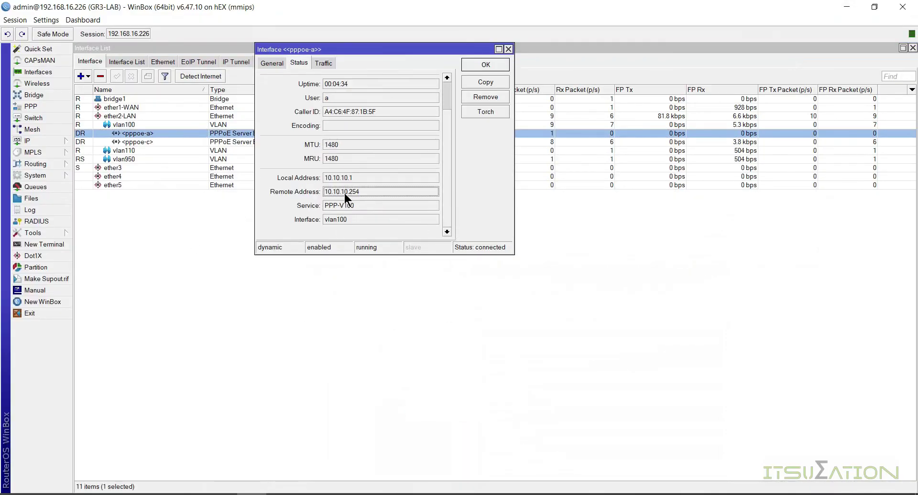